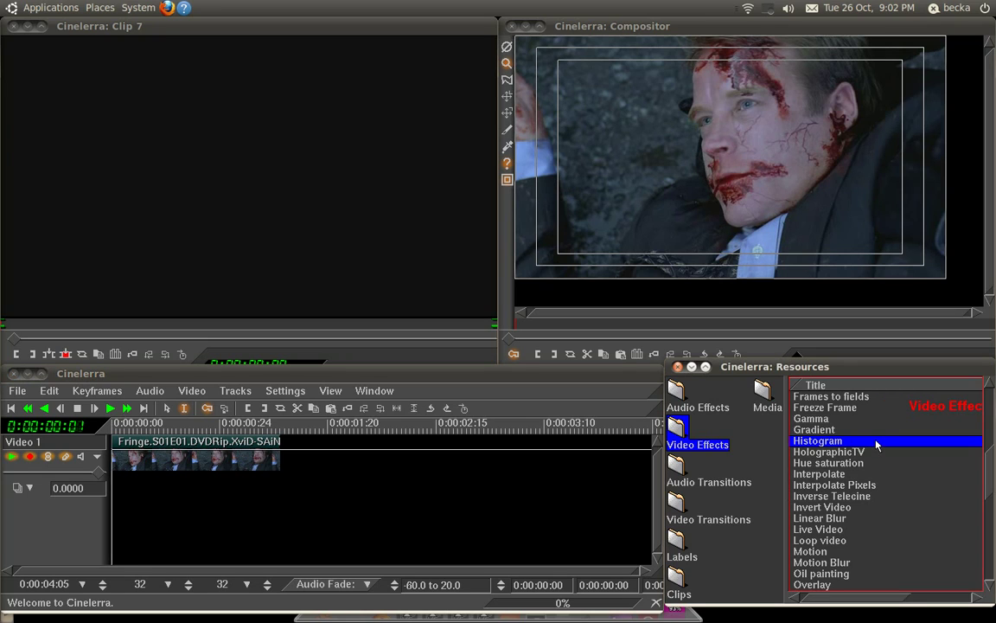
Apply Histogram to the Fringe clip on Video 1 and open its settings. Preview Red, Green and Blue, then return to Value.
{"action": "left_click_drag", "start_coordinate": [876, 444], "coordinate": [190, 454]}
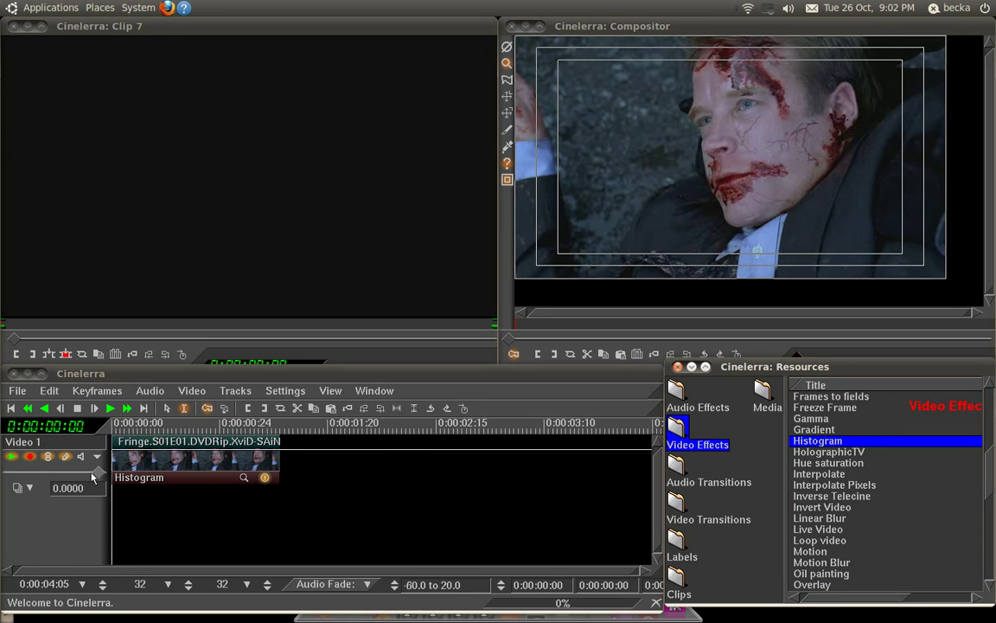
{"action": "left_click", "coordinate": [244, 477]}
{"action": "left_click", "coordinate": [263, 286]}
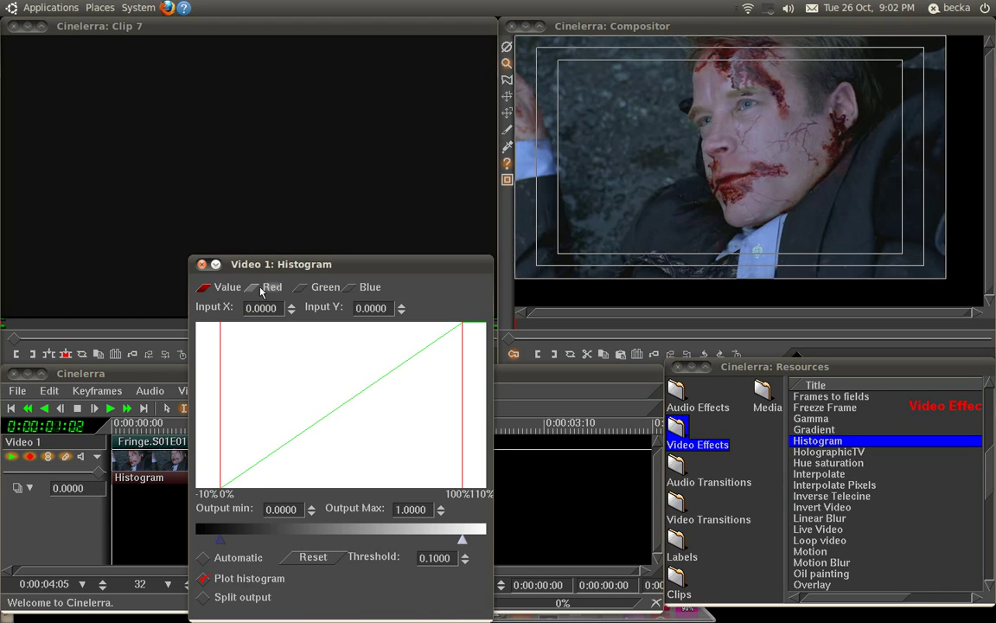
{"action": "left_click", "coordinate": [326, 286]}
{"action": "left_click", "coordinate": [366, 288]}
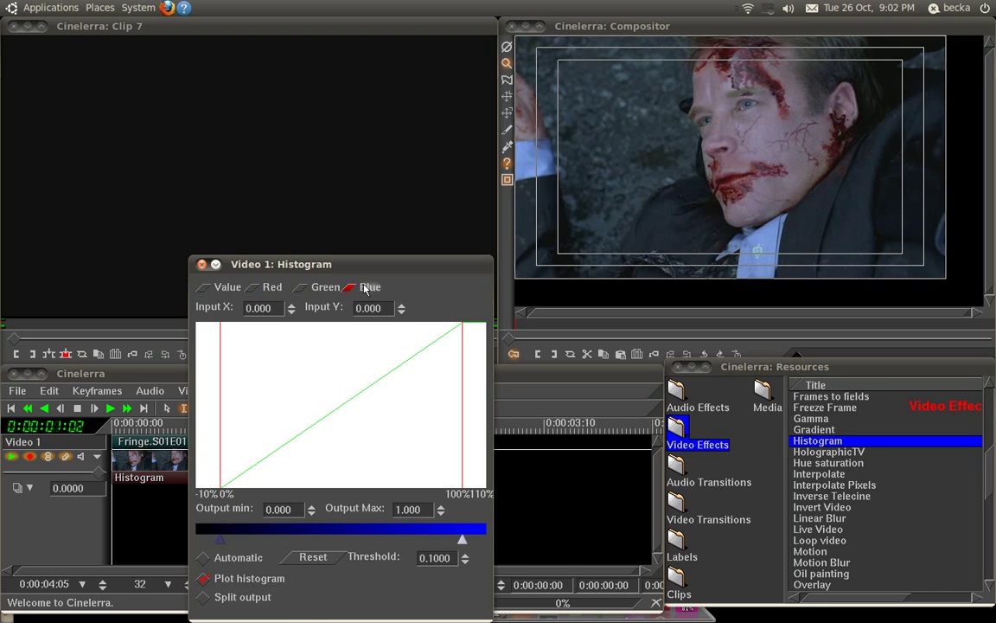
{"action": "left_click", "coordinate": [215, 292]}
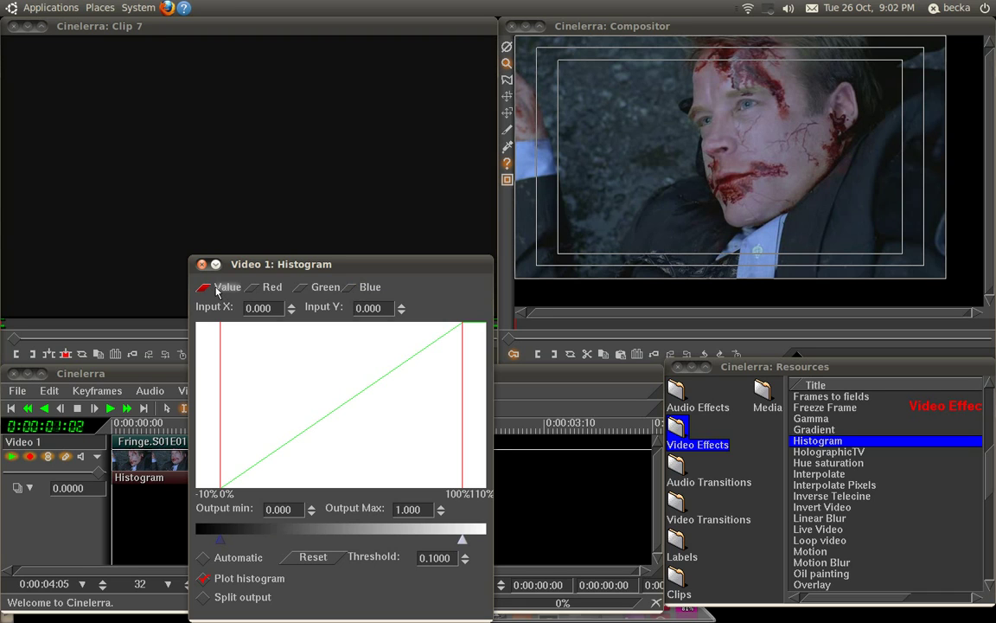
Add a trial point to the Value curve, then reset the curve to its default.
{"action": "left_click", "coordinate": [220, 458]}
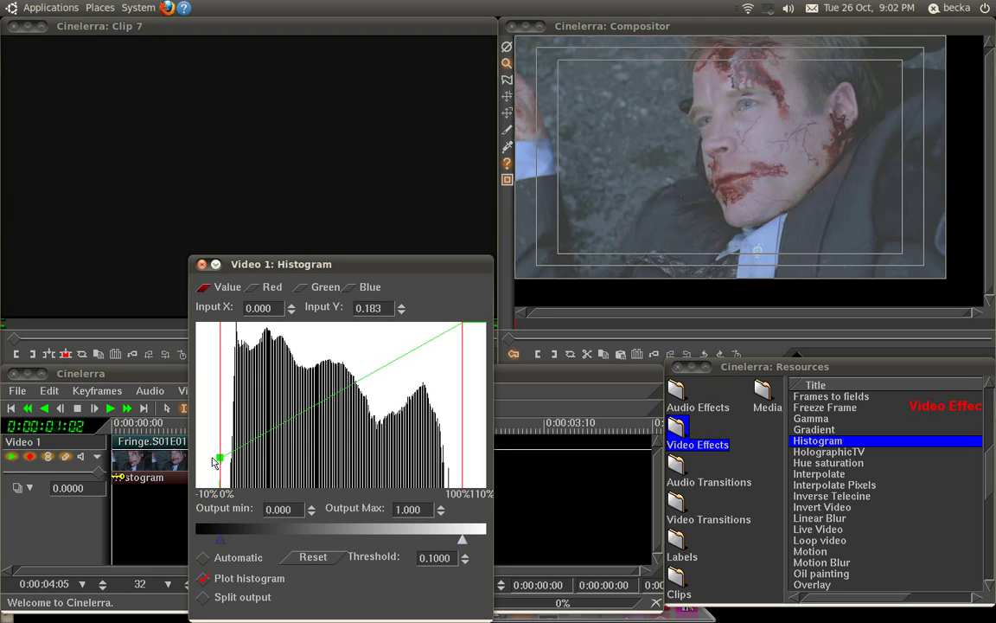
{"action": "left_click_drag", "start_coordinate": [219, 462], "coordinate": [225, 492]}
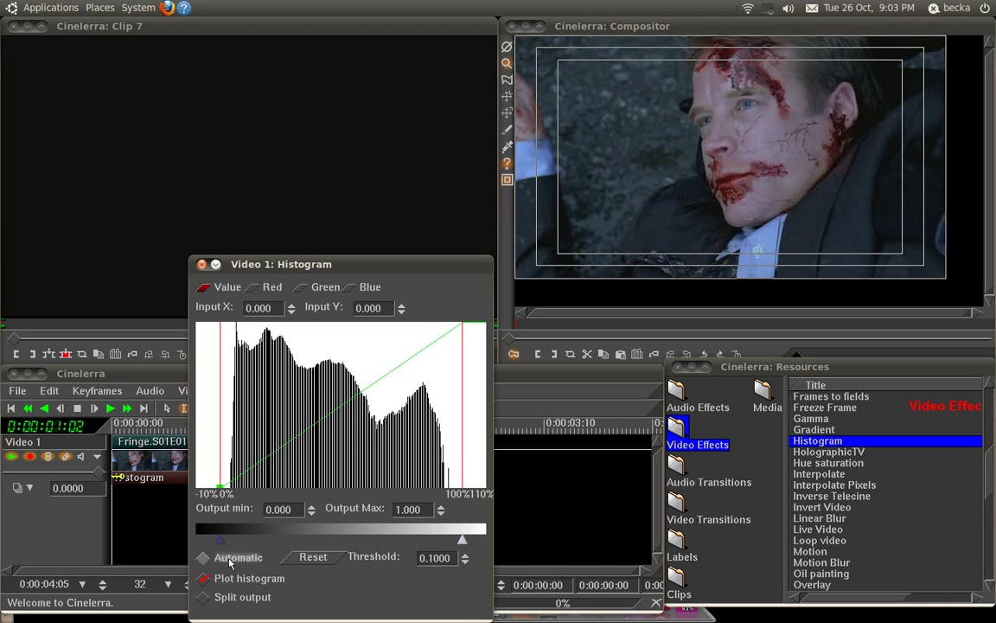
{"action": "left_click", "coordinate": [298, 559]}
Play the clip, set the Value black point just above 0 and the white point at input 0.946.
{"action": "key", "text": "space"}
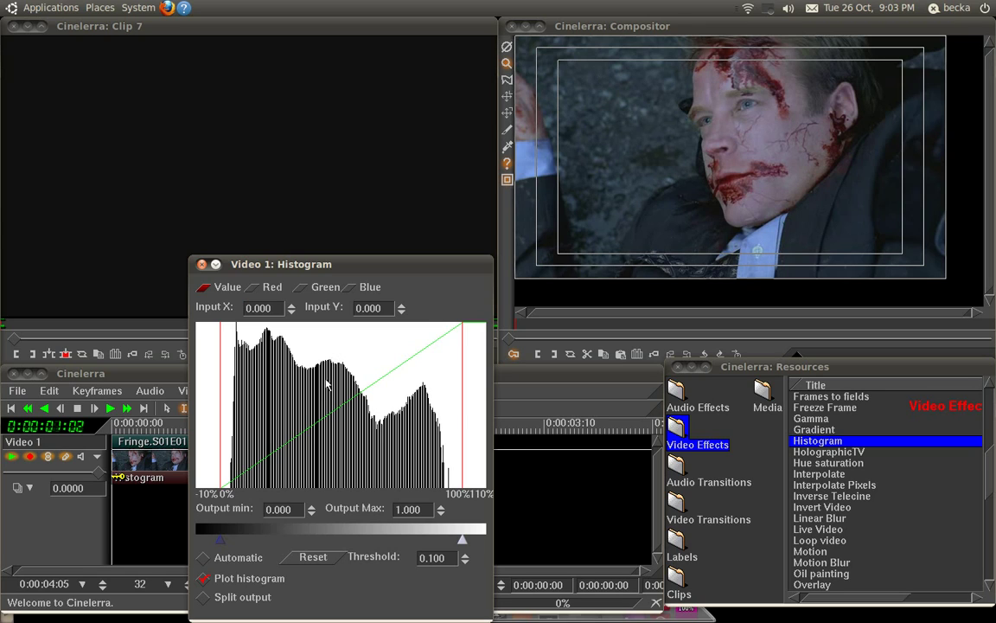
{"action": "left_click", "coordinate": [231, 484]}
{"action": "left_click_drag", "start_coordinate": [231, 484], "coordinate": [232, 496]}
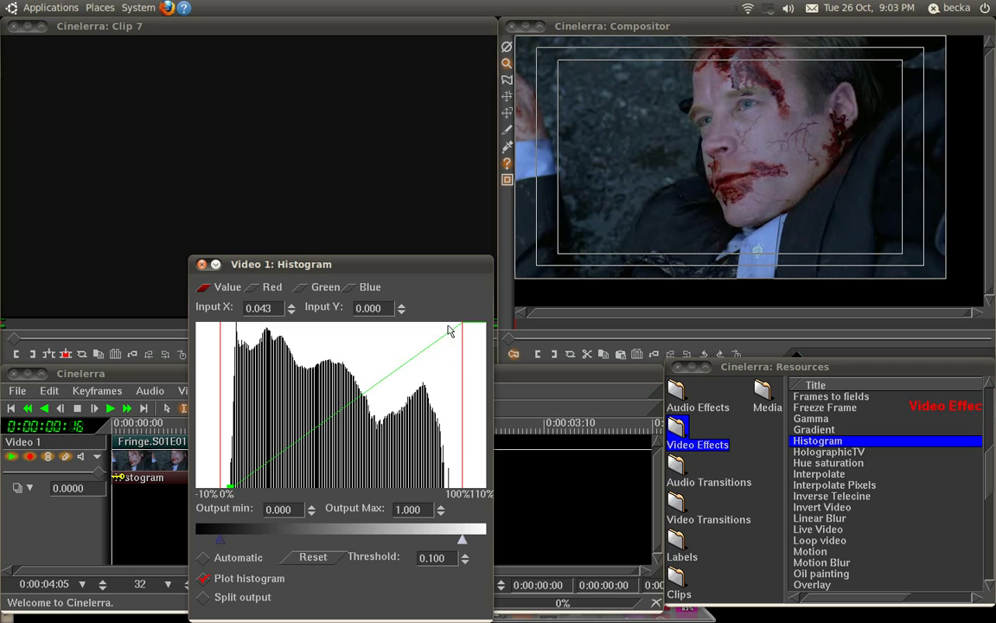
{"action": "left_click_drag", "start_coordinate": [457, 335], "coordinate": [449, 310]}
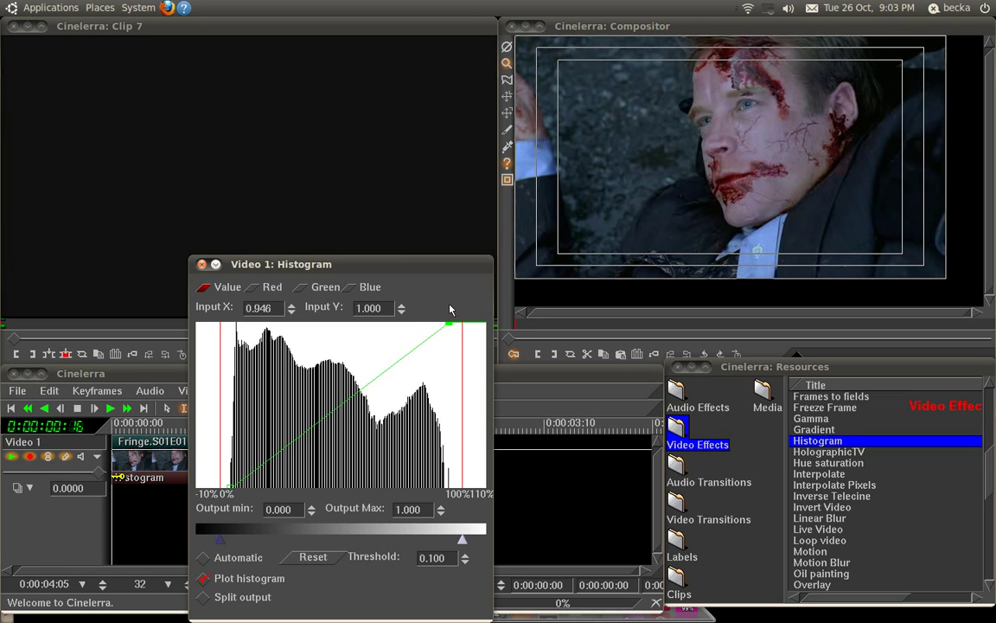
Toggle the Split output before/after preview on and back off.
{"action": "left_click", "coordinate": [232, 599]}
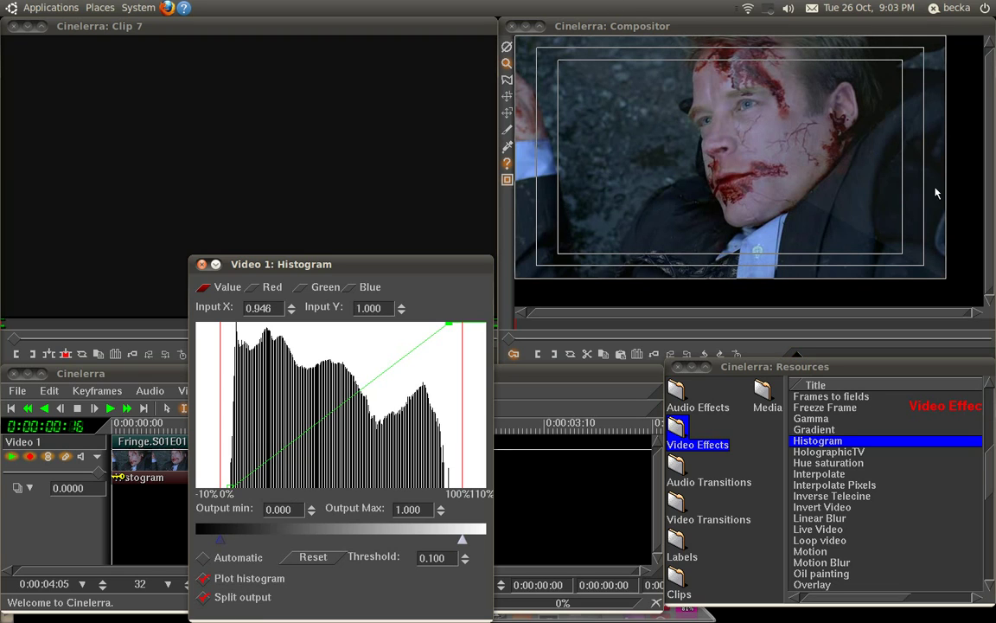
{"action": "left_click", "coordinate": [222, 600]}
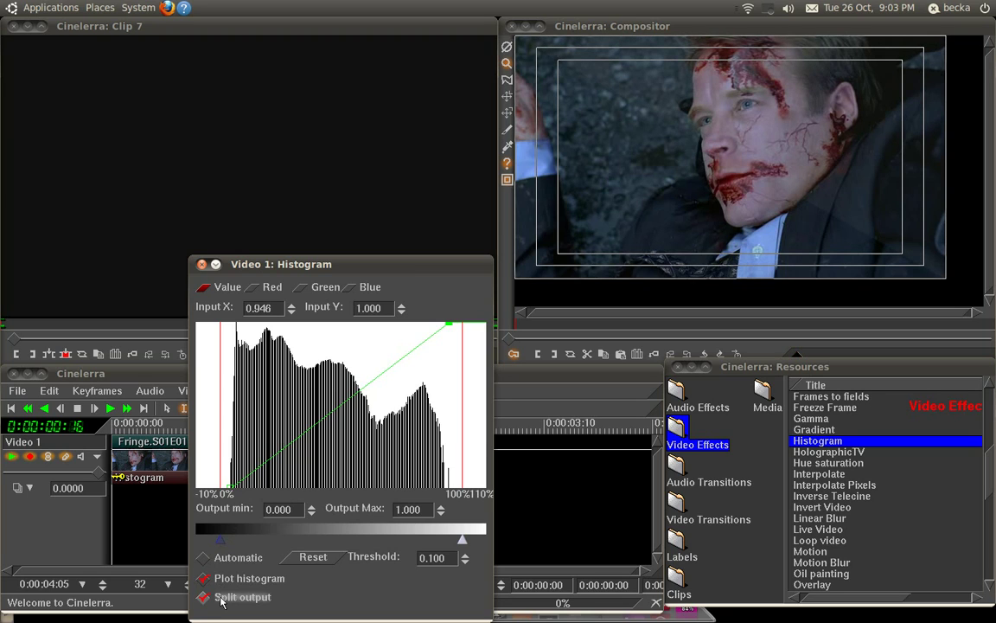
{"action": "left_click", "coordinate": [221, 600]}
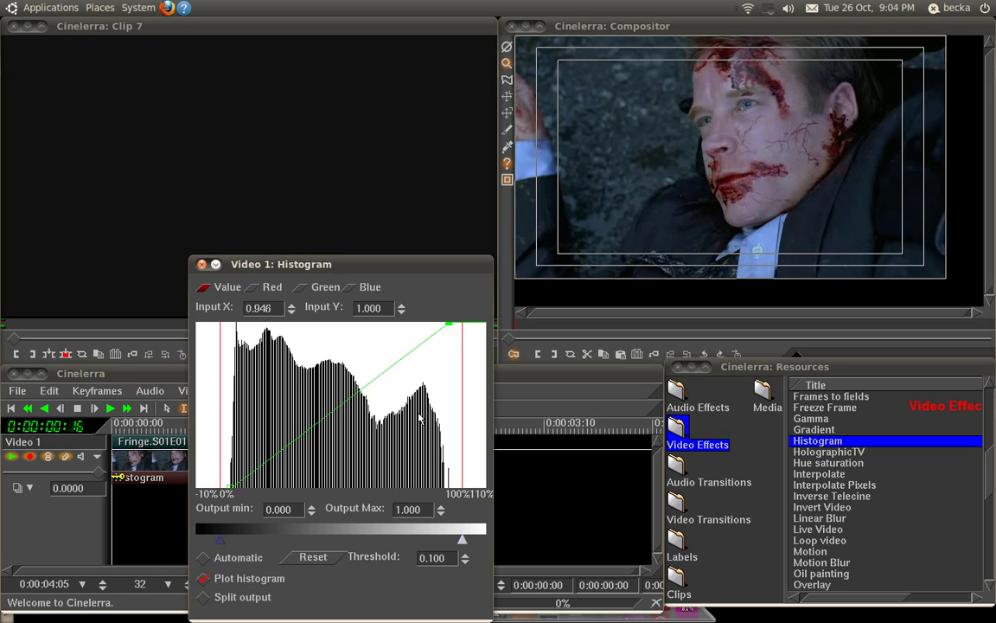
Try lifting a Value midtone point, then reset the curve to a straight line.
{"action": "left_click", "coordinate": [339, 407]}
{"action": "left_click_drag", "start_coordinate": [339, 408], "coordinate": [381, 362]}
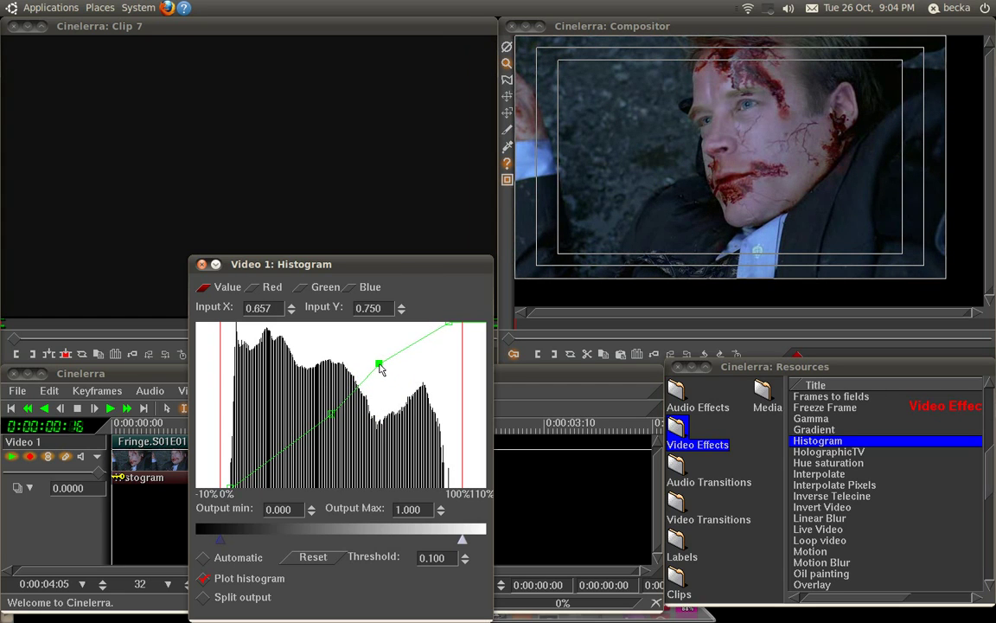
{"action": "left_click", "coordinate": [294, 560]}
Set the Value black point to 0.049 and the white point to 0.906. Lift a midtone point to 0.663/0.783.
{"action": "left_click_drag", "start_coordinate": [221, 487], "coordinate": [233, 487]}
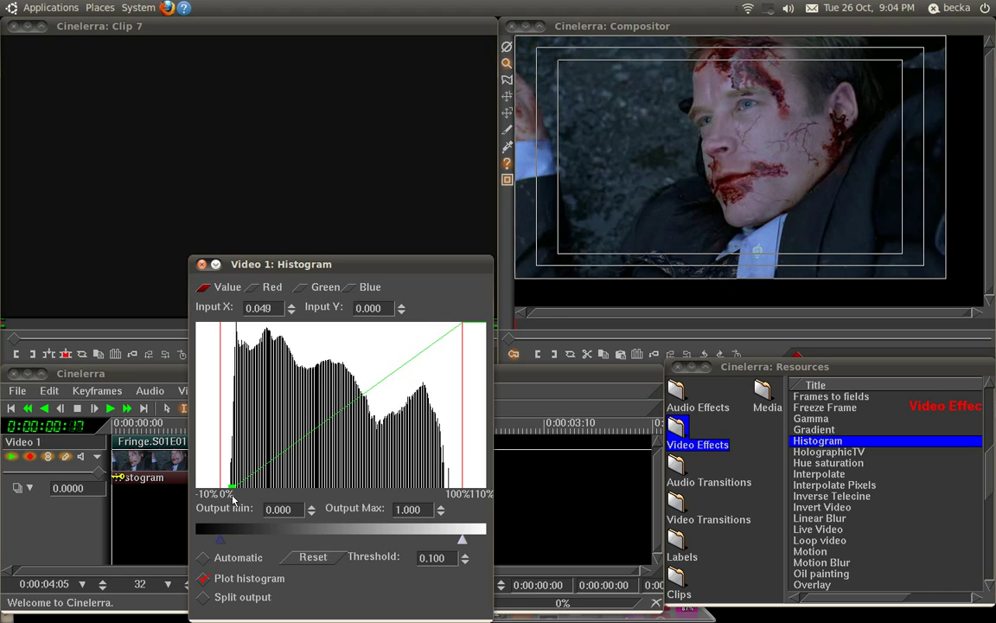
{"action": "left_click_drag", "start_coordinate": [462, 323], "coordinate": [440, 308]}
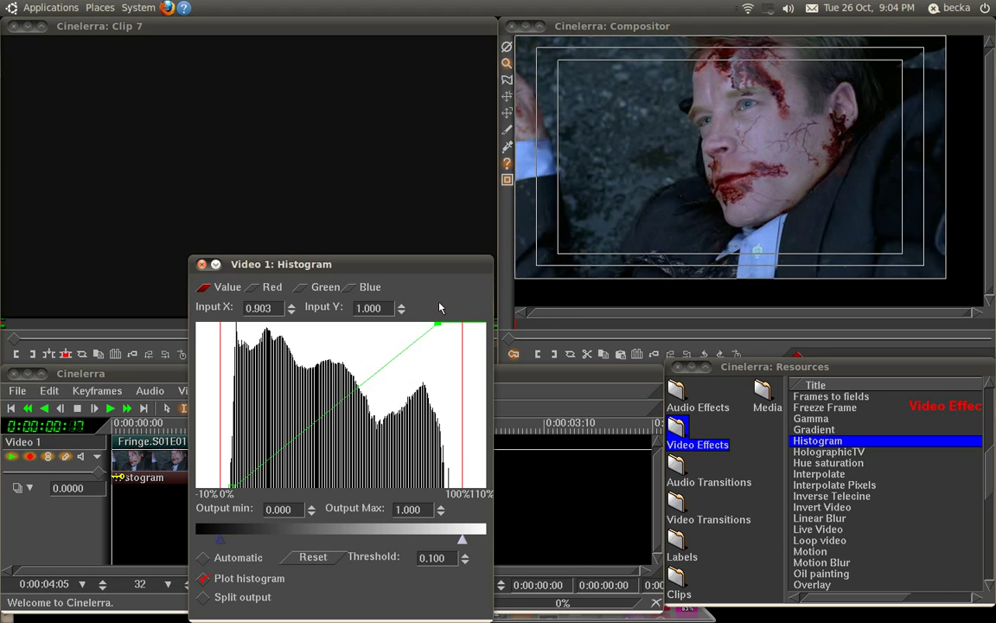
{"action": "left_click", "coordinate": [243, 598]}
{"action": "left_click", "coordinate": [243, 598]}
{"action": "left_click_drag", "start_coordinate": [382, 374], "coordinate": [382, 364]}
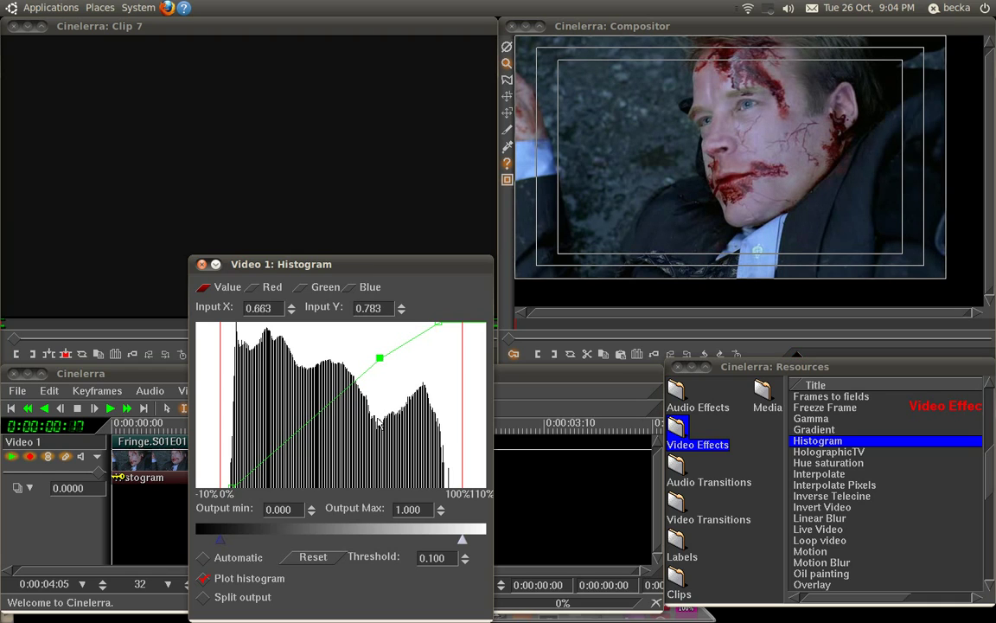
On the Red channel, add a curve point and settle it at 0.834/0.833.
{"action": "left_click", "coordinate": [251, 287]}
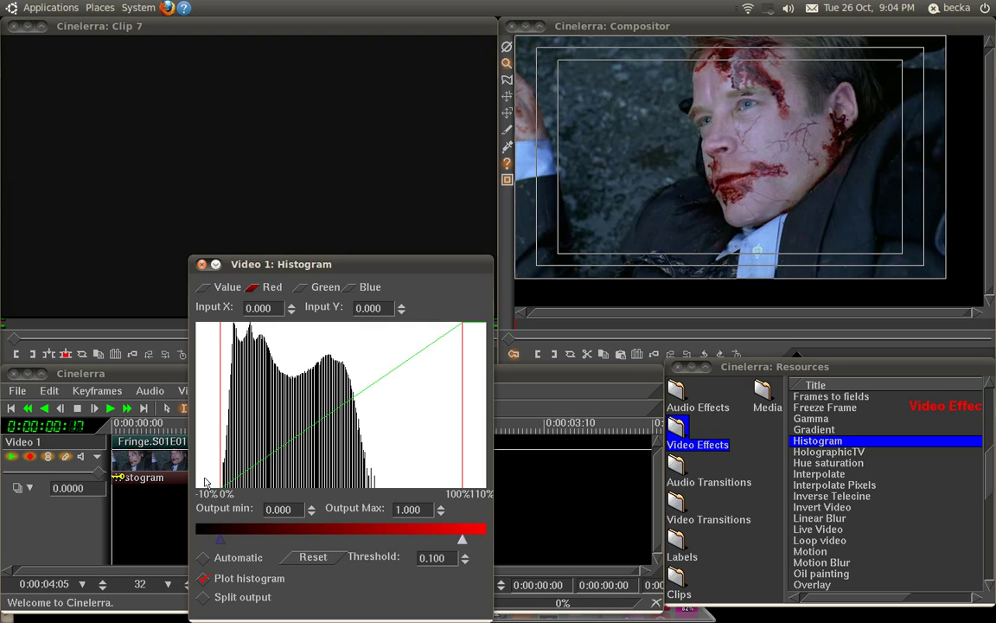
{"action": "left_click", "coordinate": [403, 363]}
{"action": "left_click_drag", "start_coordinate": [403, 363], "coordinate": [412, 301]}
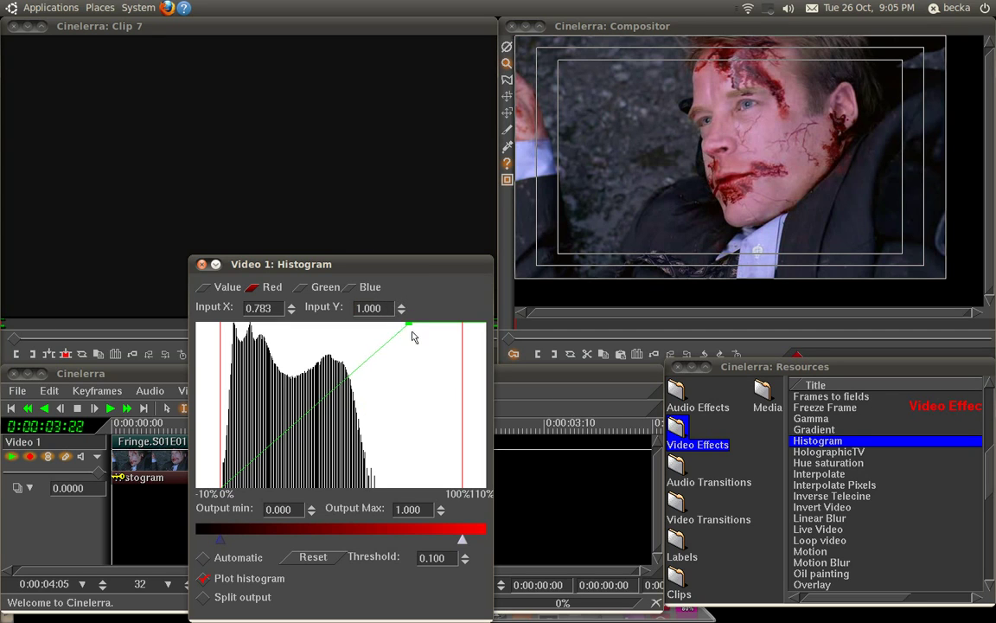
{"action": "left_click_drag", "start_coordinate": [409, 324], "coordinate": [425, 361]}
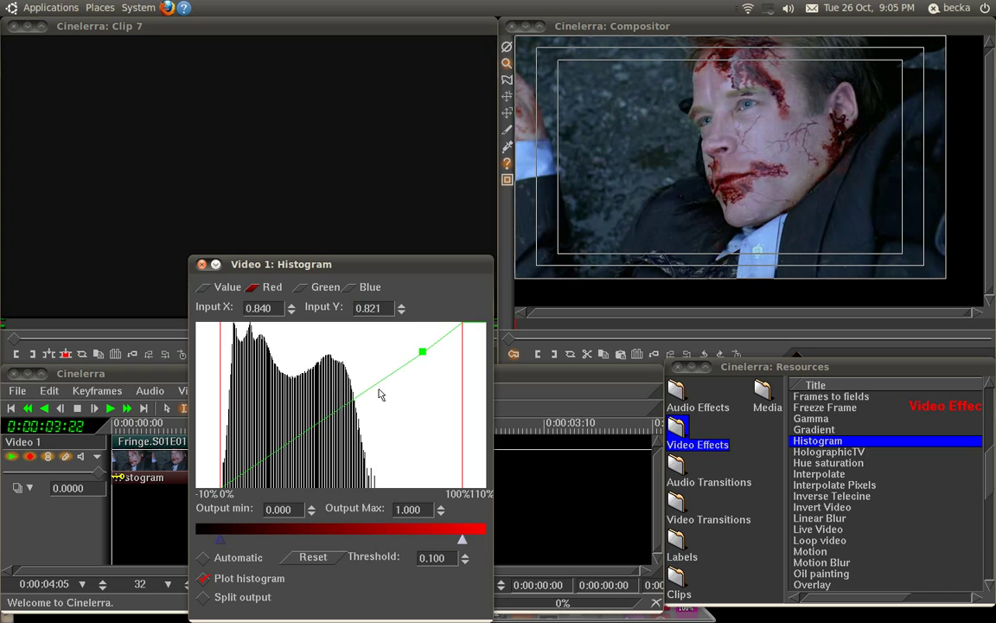
Add and discard a red shadow point, then lift the red midtones to 0.466/0.521.
{"action": "left_click_drag", "start_coordinate": [253, 474], "coordinate": [265, 486]}
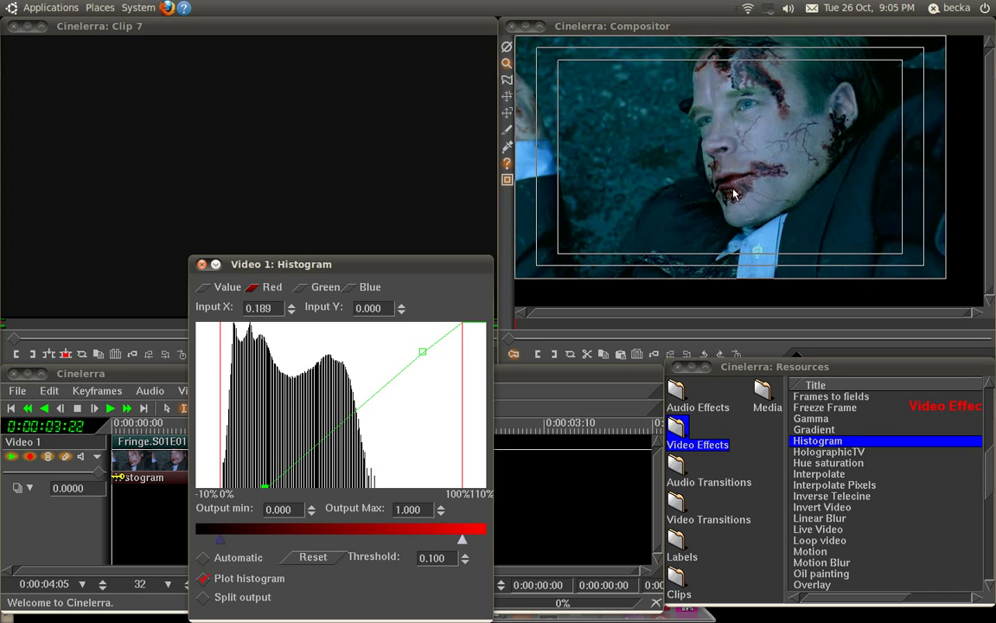
{"action": "left_click_drag", "start_coordinate": [267, 487], "coordinate": [218, 489]}
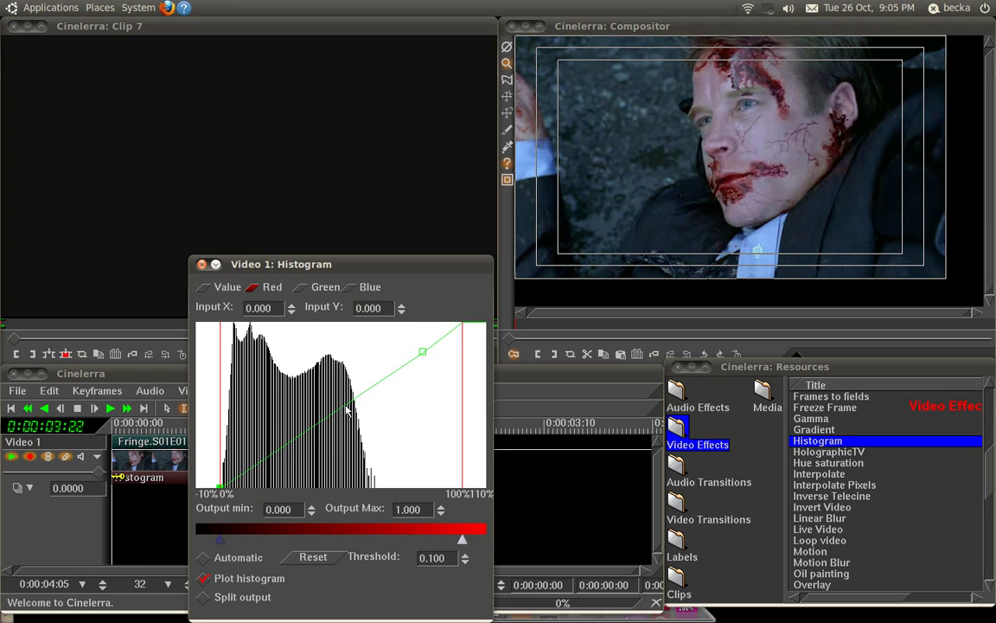
{"action": "left_click_drag", "start_coordinate": [305, 368], "coordinate": [335, 406]}
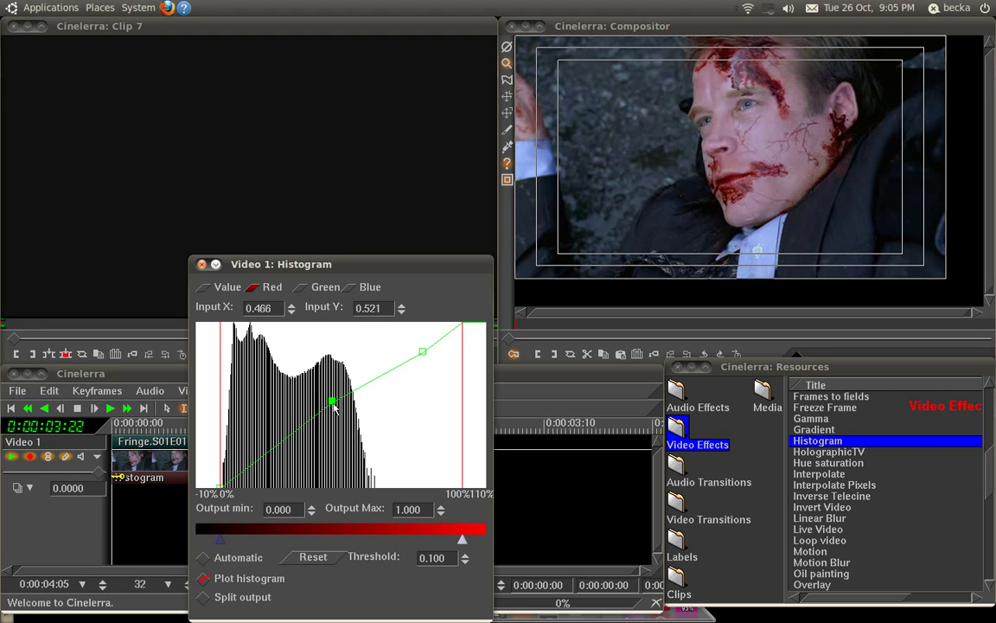
{"action": "left_click", "coordinate": [349, 286]}
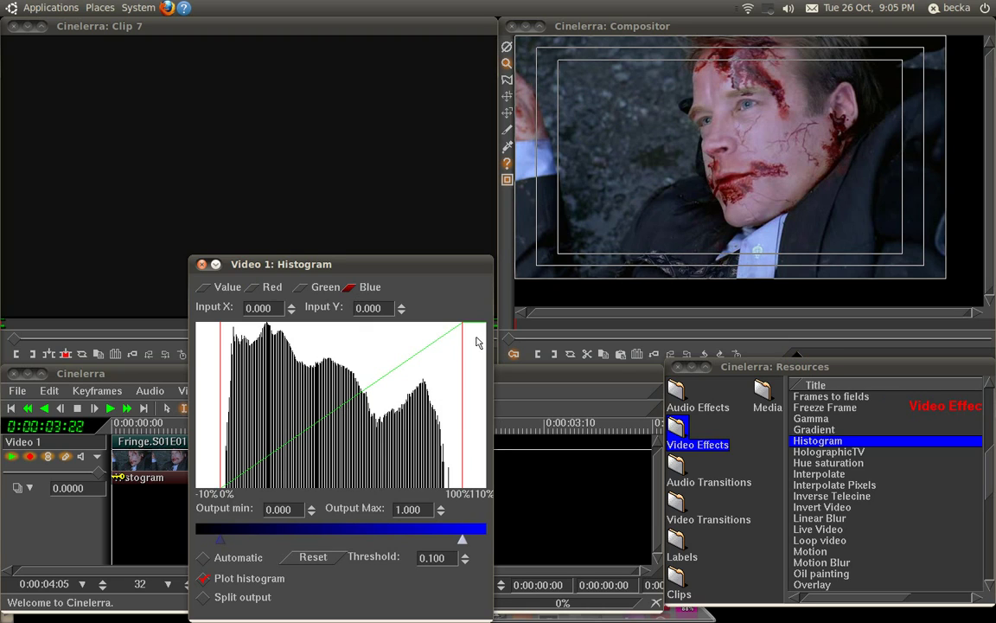
Nudge the Value curve's white point slightly to the right.
{"action": "left_click", "coordinate": [207, 287]}
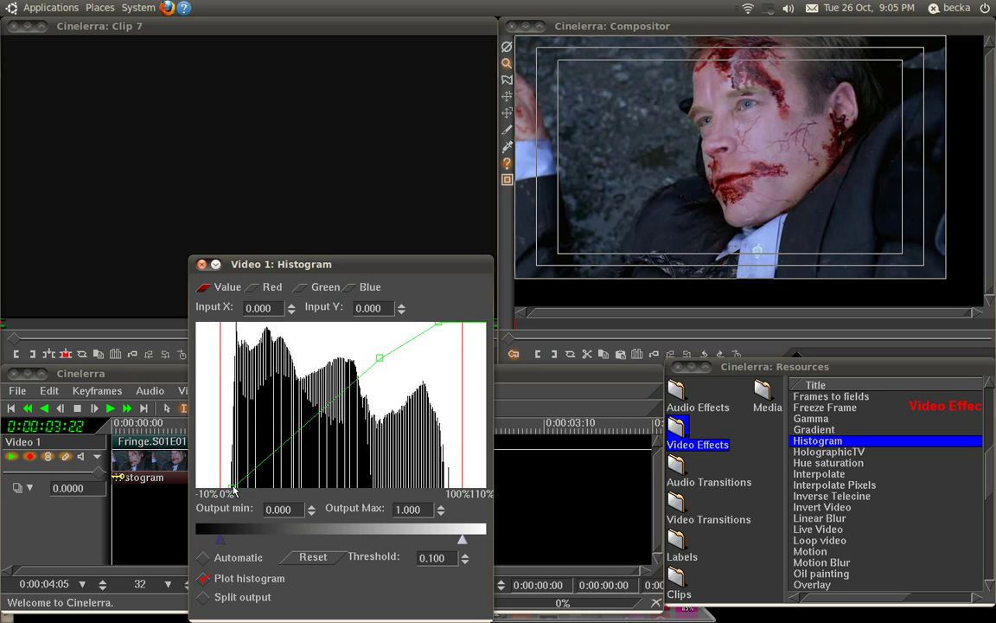
{"action": "left_click", "coordinate": [438, 323]}
{"action": "left_click_drag", "start_coordinate": [439, 324], "coordinate": [440, 323]}
Set the red highlights point to 0.914/0.825 and add a red shadow point at 0.049/0.046.
{"action": "left_click", "coordinate": [268, 285]}
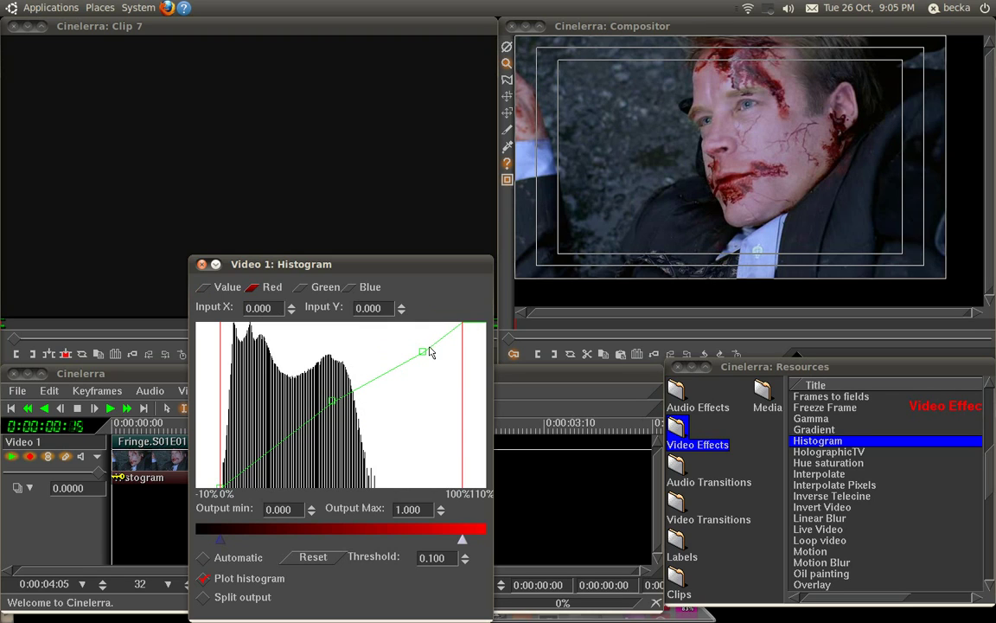
{"action": "mouse_move", "coordinate": [424, 355]}
{"action": "left_mouse_down"}
{"action": "mouse_move", "coordinate": [408, 329]}
{"action": "mouse_move", "coordinate": [414, 346]}
{"action": "left_mouse_up"}
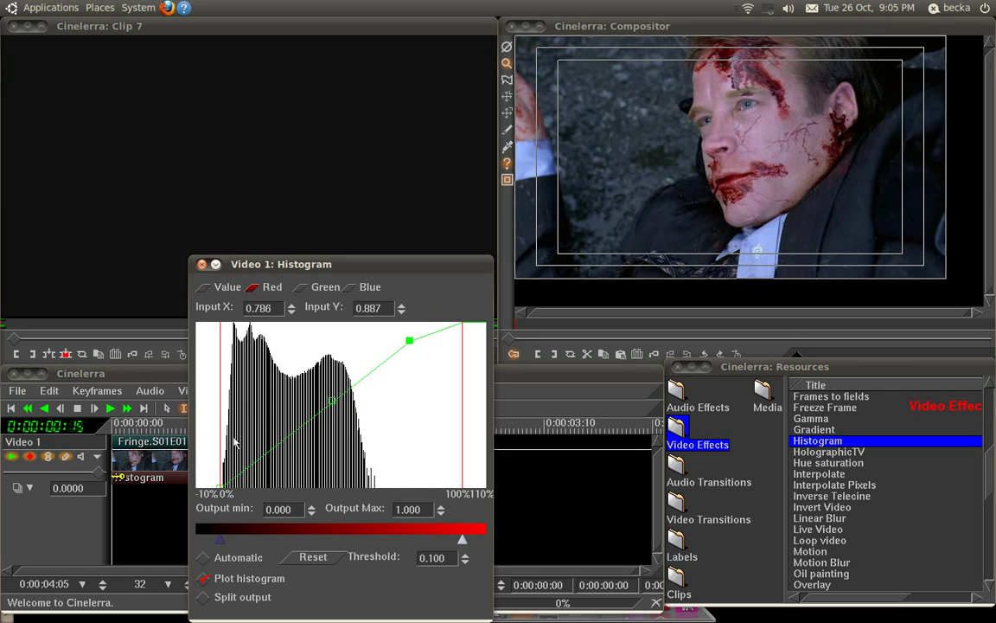
{"action": "left_click_drag", "start_coordinate": [411, 344], "coordinate": [440, 353]}
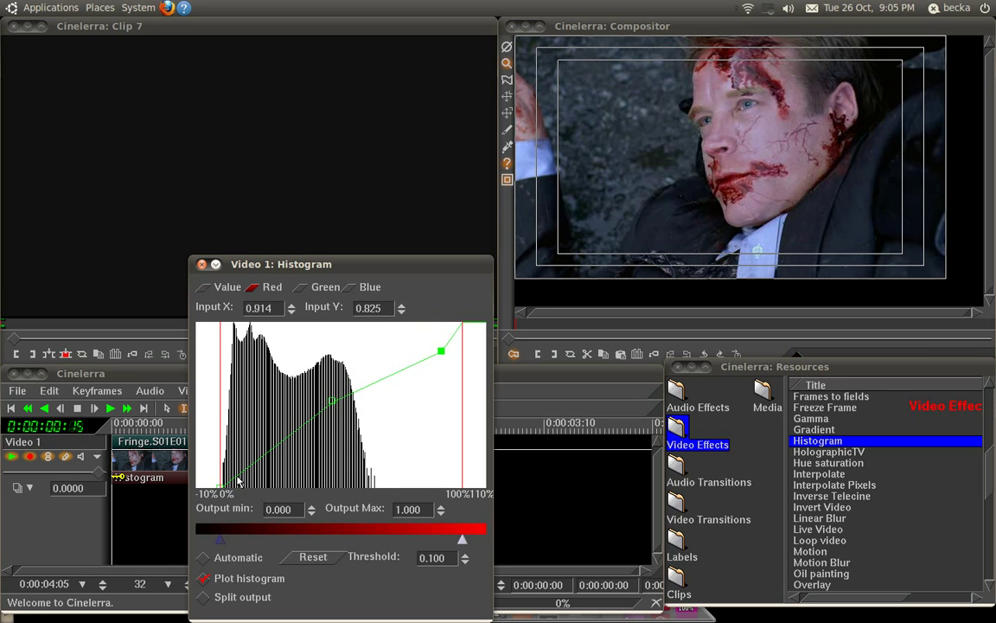
{"action": "left_click_drag", "start_coordinate": [258, 467], "coordinate": [234, 480]}
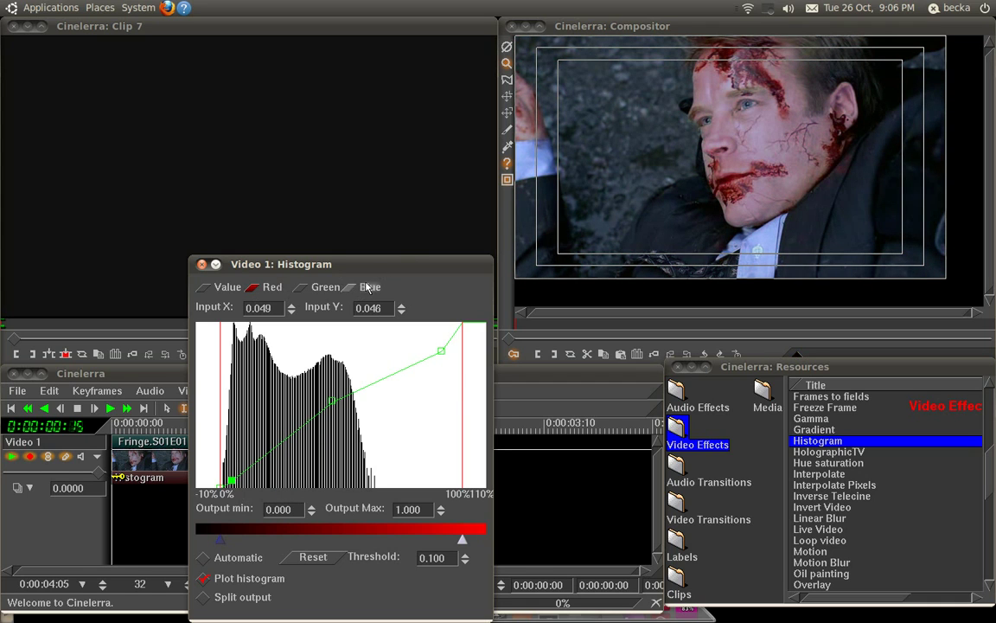
Reset the red curve and pull the Value black and white points inward. Lift the red midtones to 0.463/0.538.
{"action": "left_click", "coordinate": [313, 557]}
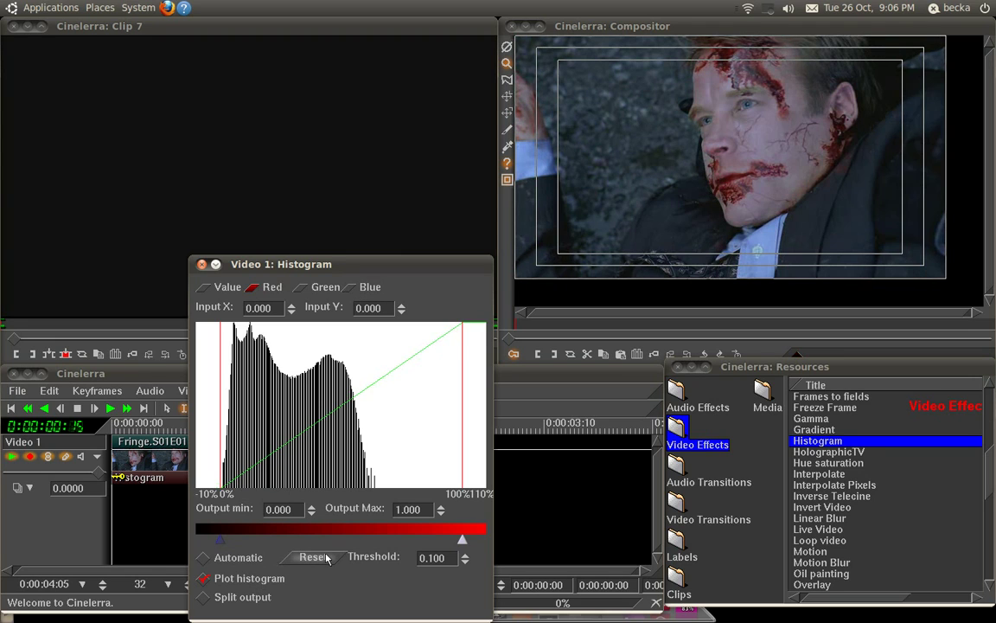
{"action": "left_click", "coordinate": [217, 290]}
{"action": "left_click_drag", "start_coordinate": [227, 490], "coordinate": [234, 487]}
{"action": "left_click_drag", "start_coordinate": [462, 322], "coordinate": [429, 321]}
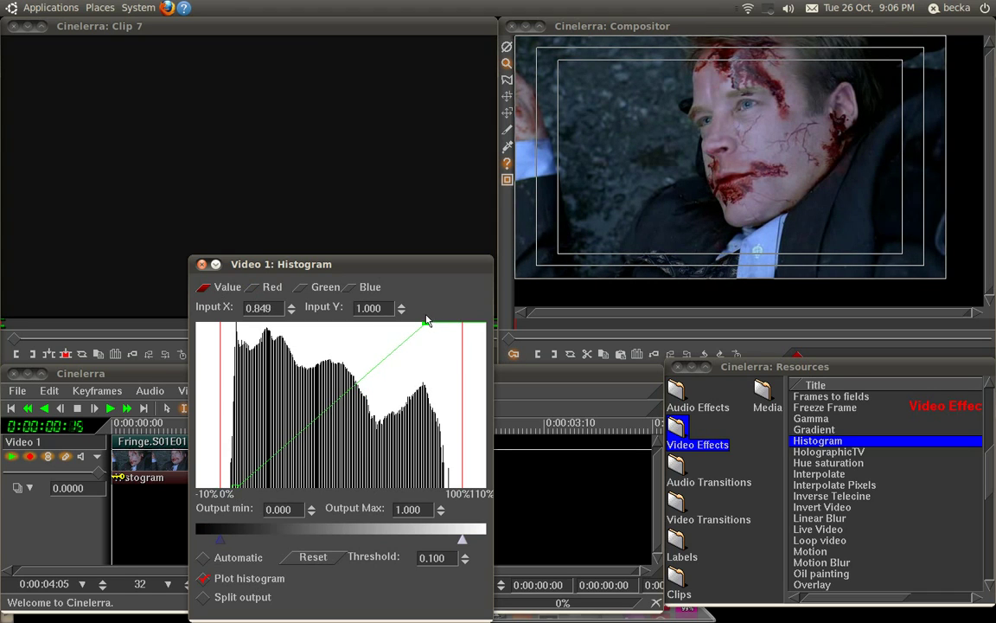
{"action": "left_click", "coordinate": [256, 287]}
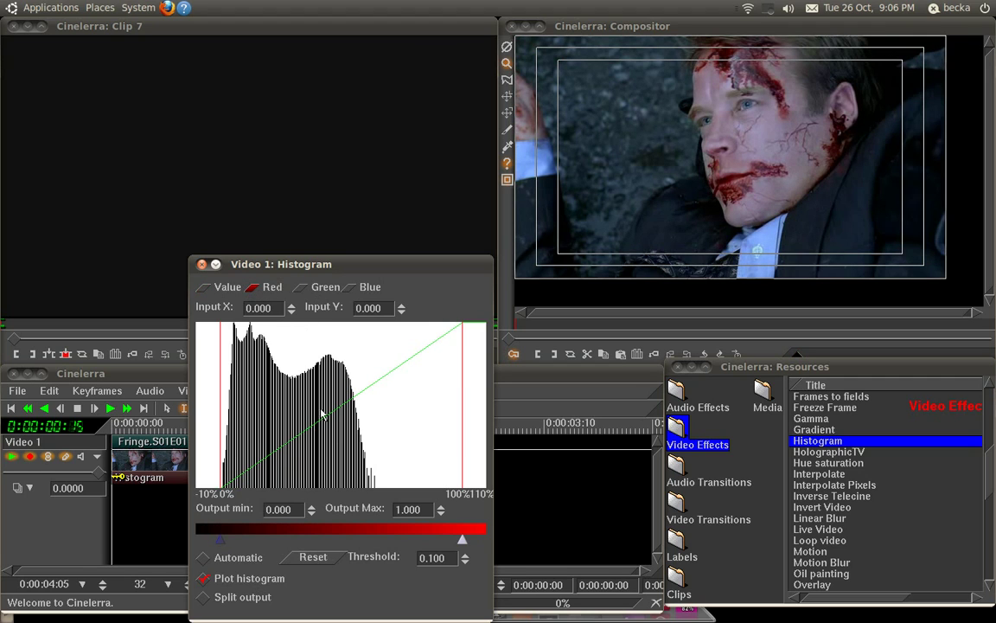
{"action": "left_click_drag", "start_coordinate": [336, 405], "coordinate": [333, 399]}
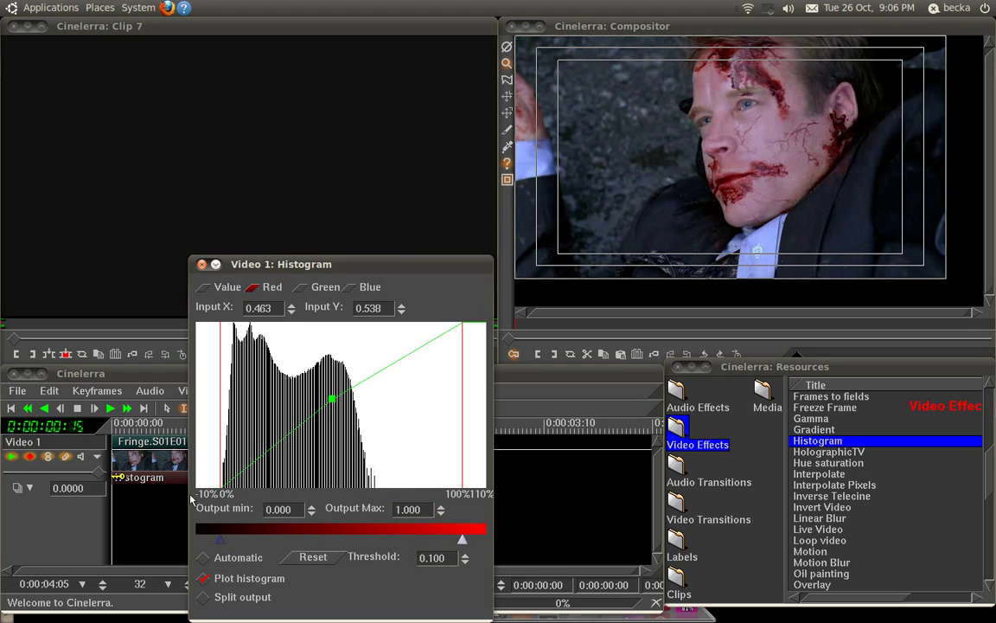
{"action": "left_click", "coordinate": [202, 265]}
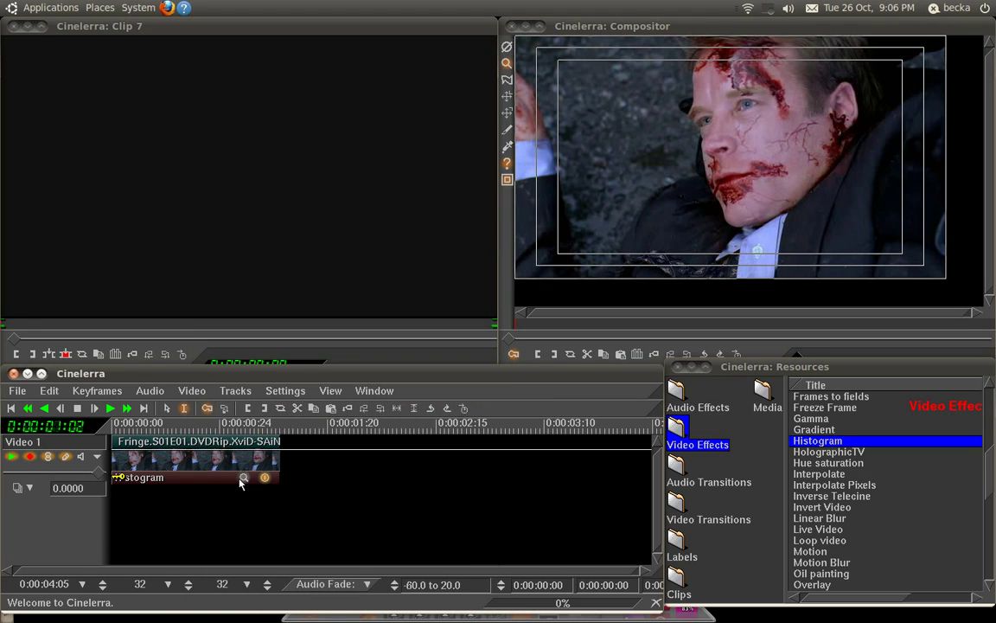
{"action": "left_click", "coordinate": [264, 478]}
{"action": "left_click", "coordinate": [265, 479]}
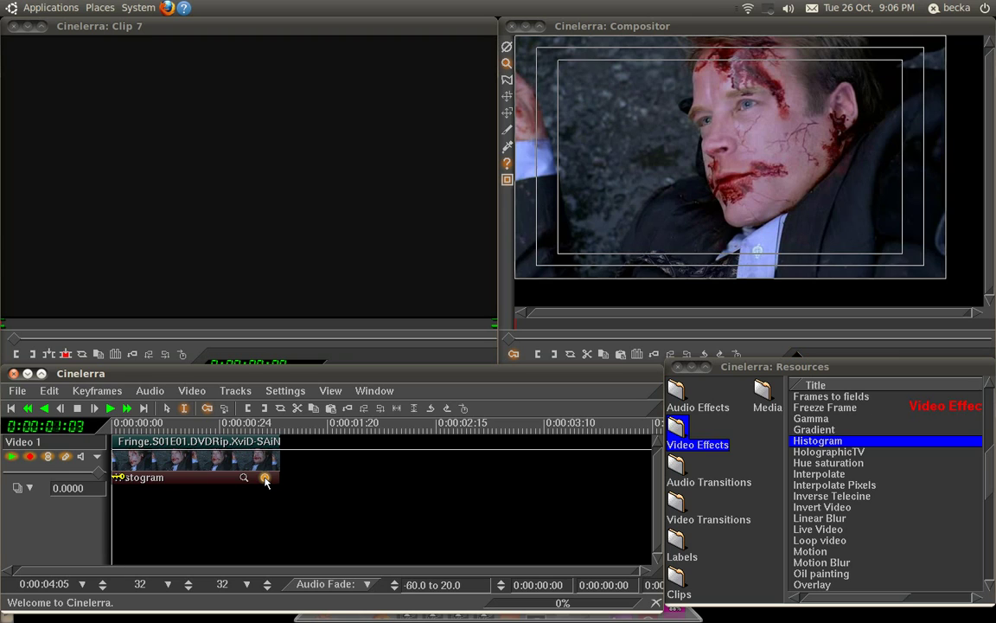
{"action": "left_click", "coordinate": [264, 478]}
{"action": "left_click", "coordinate": [265, 478]}
{"action": "left_click", "coordinate": [264, 478]}
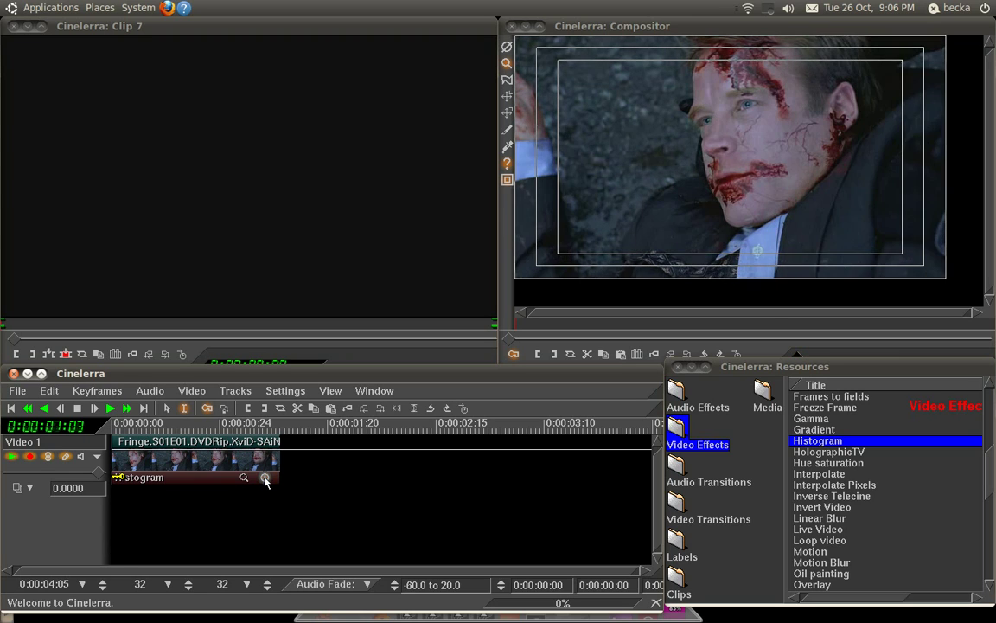
{"action": "left_click", "coordinate": [265, 478]}
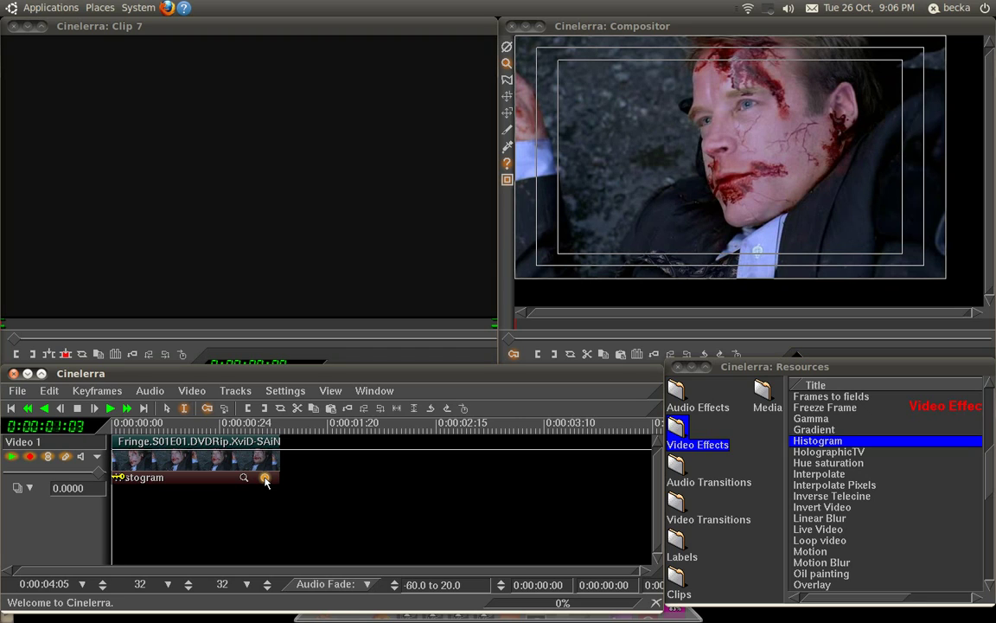
{"action": "left_click", "coordinate": [768, 8]}
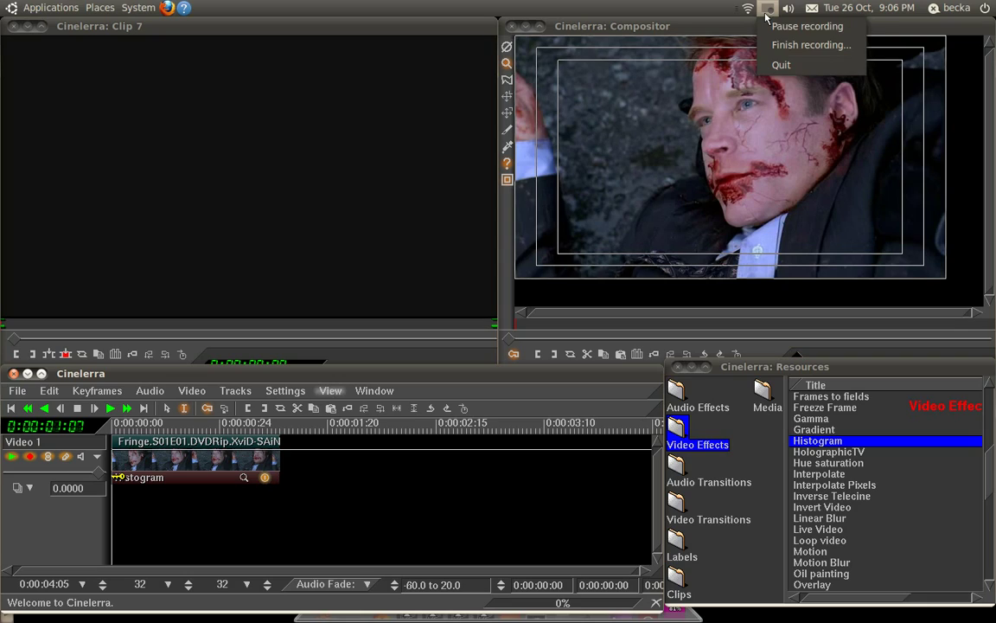